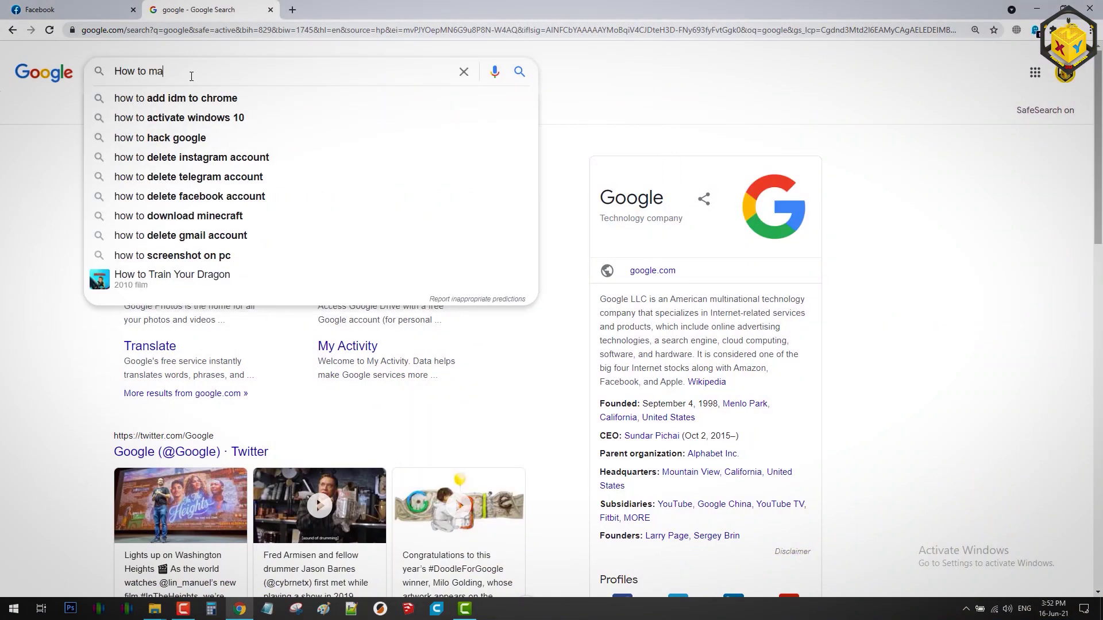
Enter a web search query asking how to make a layer shifting effect
type("er shifting")
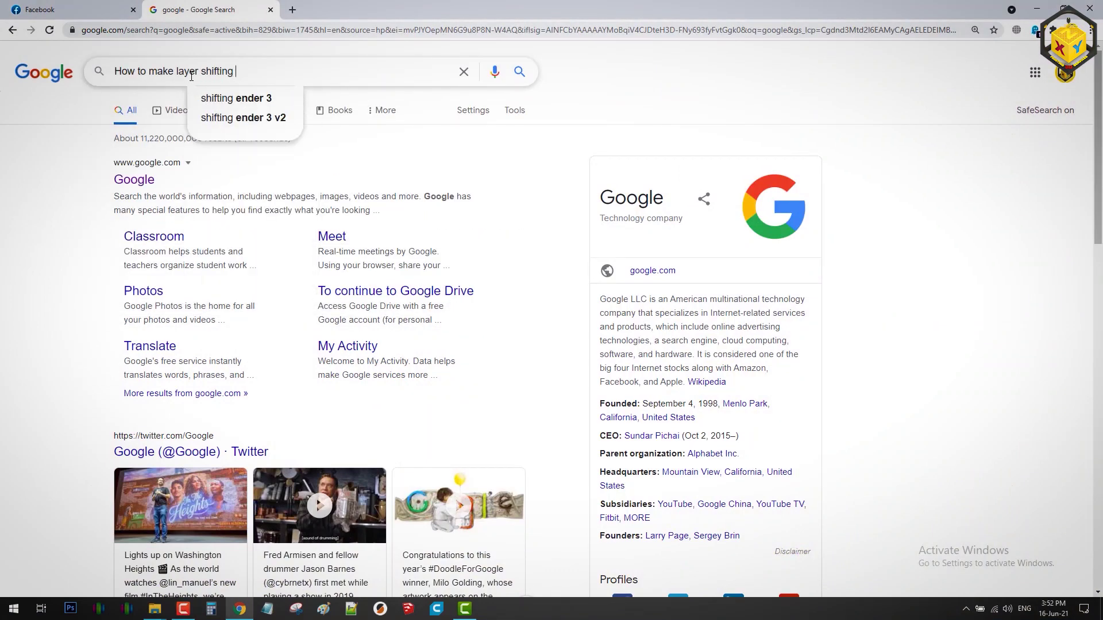
type(" effect u")
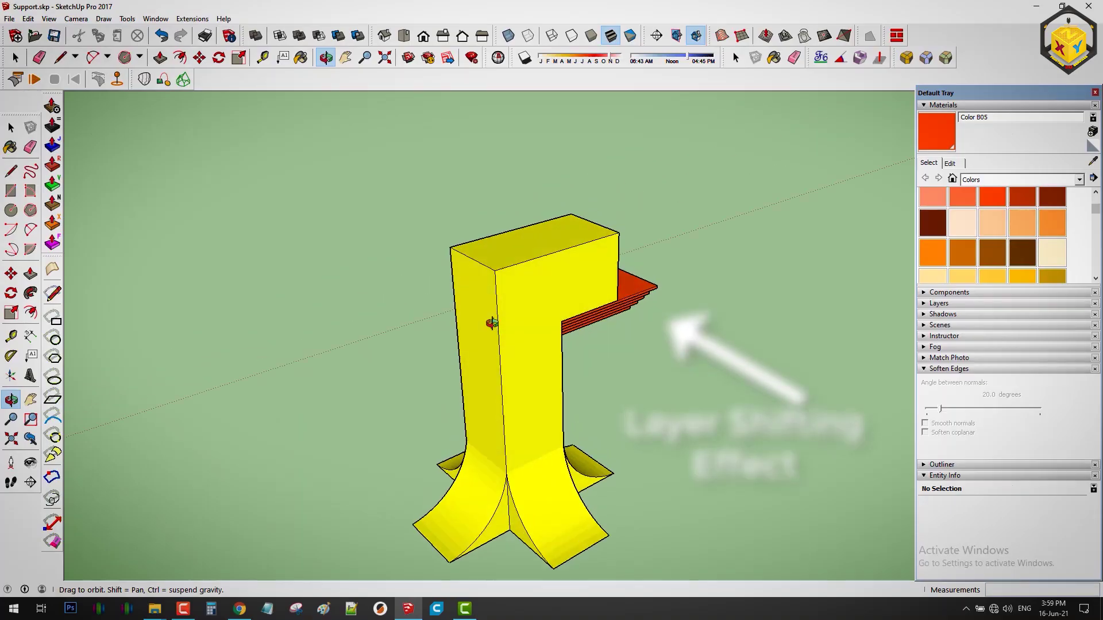
Switch to SketchUp and examine the support model's overhang, with its shifted red layers and the orange sacrificial slab beneath it
left_click_drag(482, 428, 595, 417)
key("space")
scroll(595, 417, "up", 5)
scroll(586, 327, "down", 5)
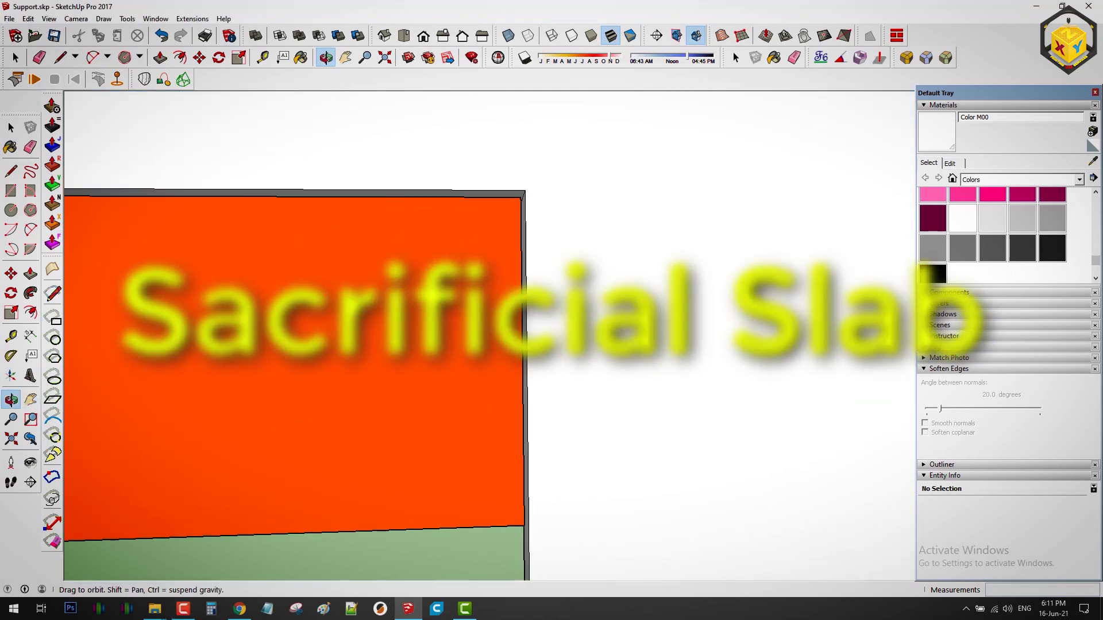
left_click_drag(438, 303, 622, 303)
scroll(621, 303, "down", 10)
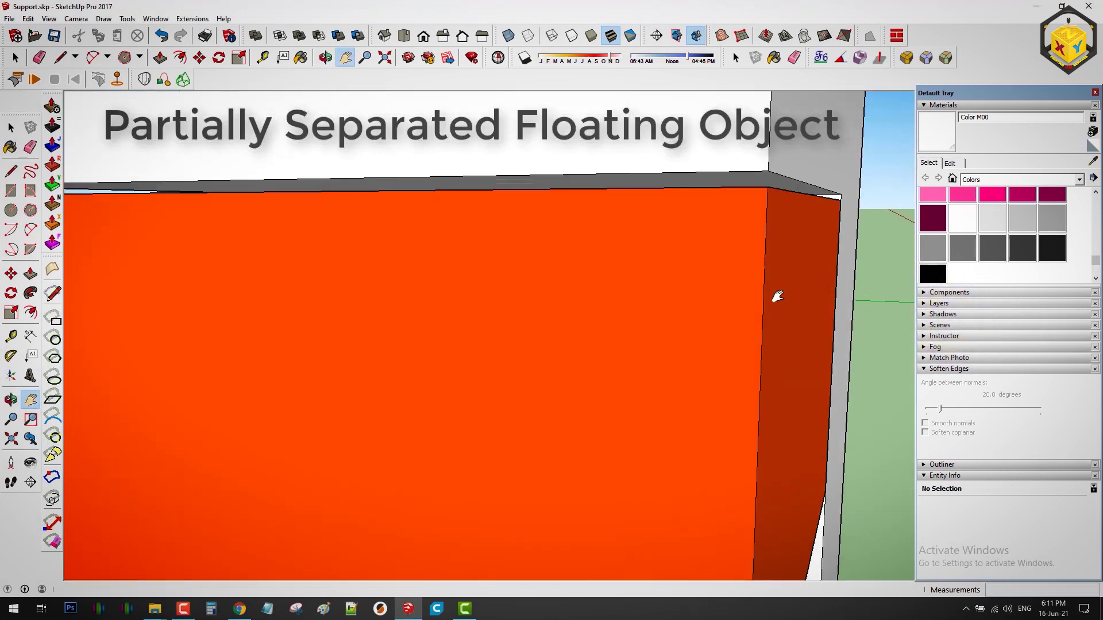
left_click_drag(635, 374, 690, 333, "shift")
scroll(690, 333, "down", 5)
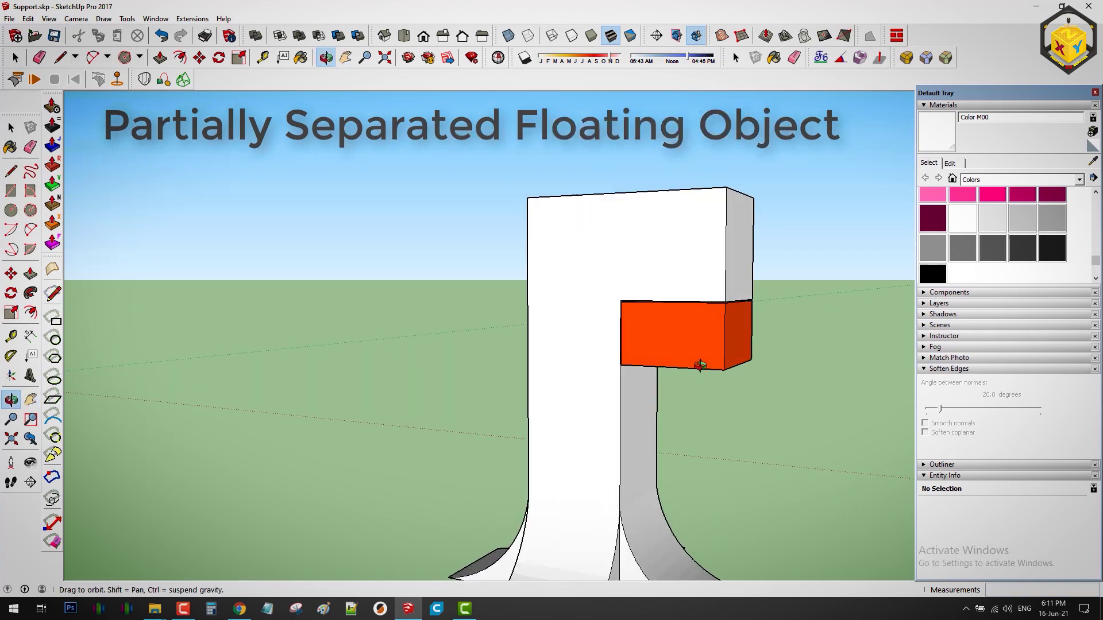
middle_click_drag(695, 362, 497, 322)
scroll(513, 317, "up", 3)
scroll(506, 321, "up", 3)
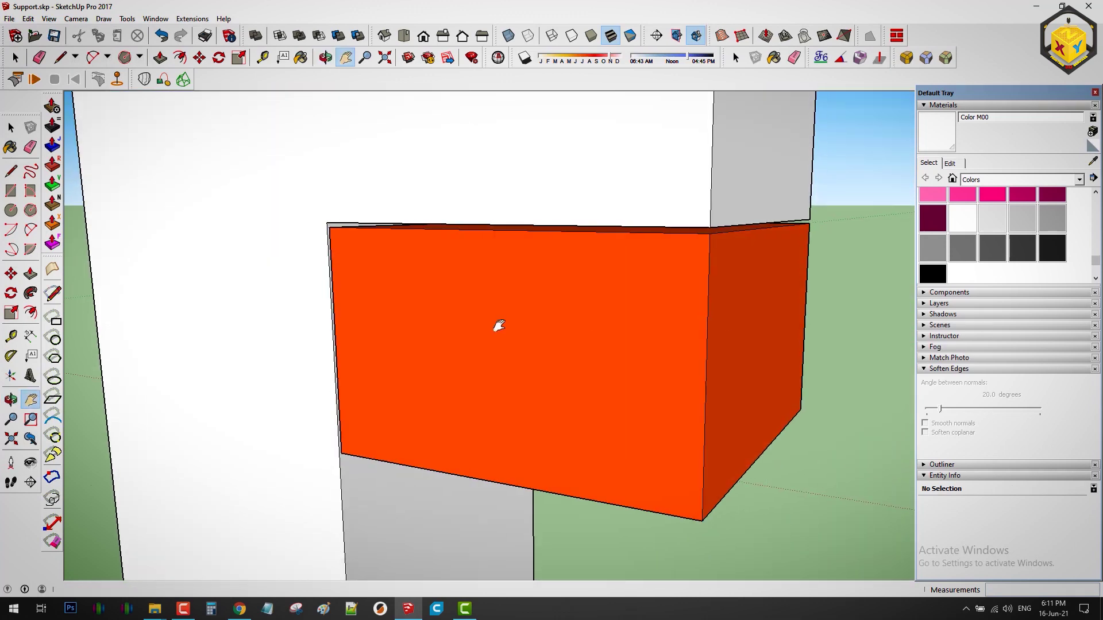
scroll(532, 320, "down", 6)
middle_click_drag(568, 298, 526, 365, "shift")
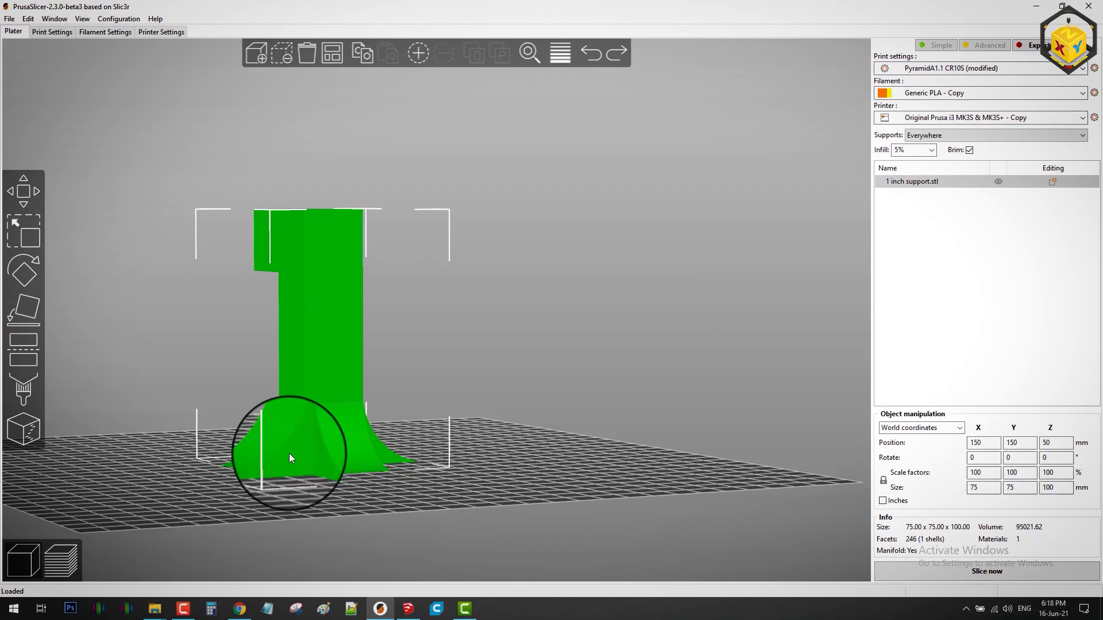
Switch to PrusaSlicer and run the sliced support model's layer preview from the top layer down to the first
left_click(53, 32)
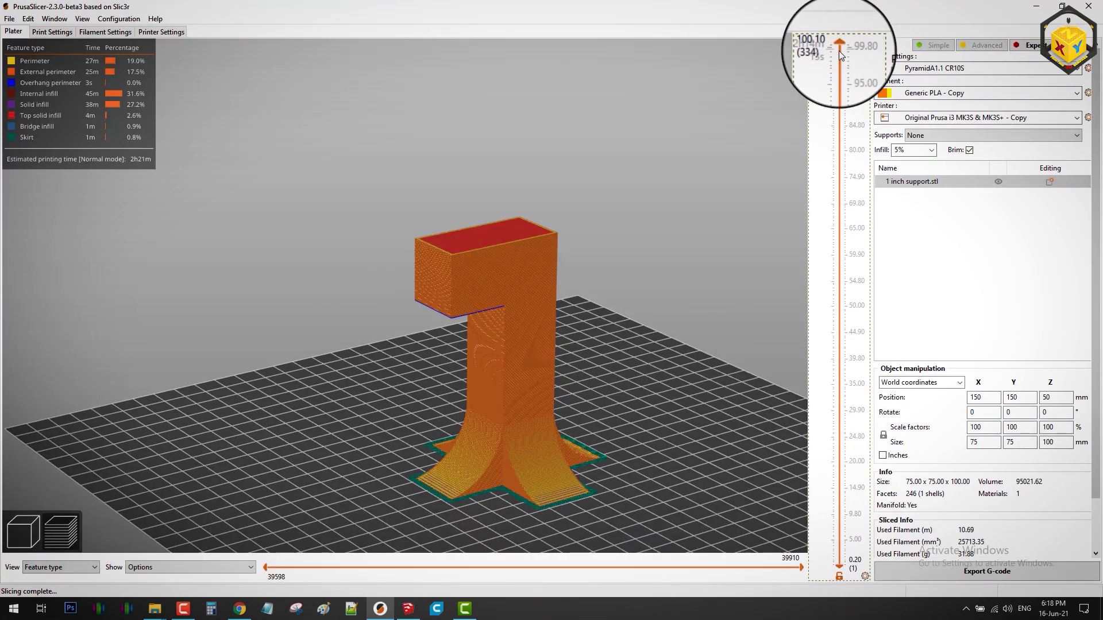
left_click_drag(831, 52, 845, 592)
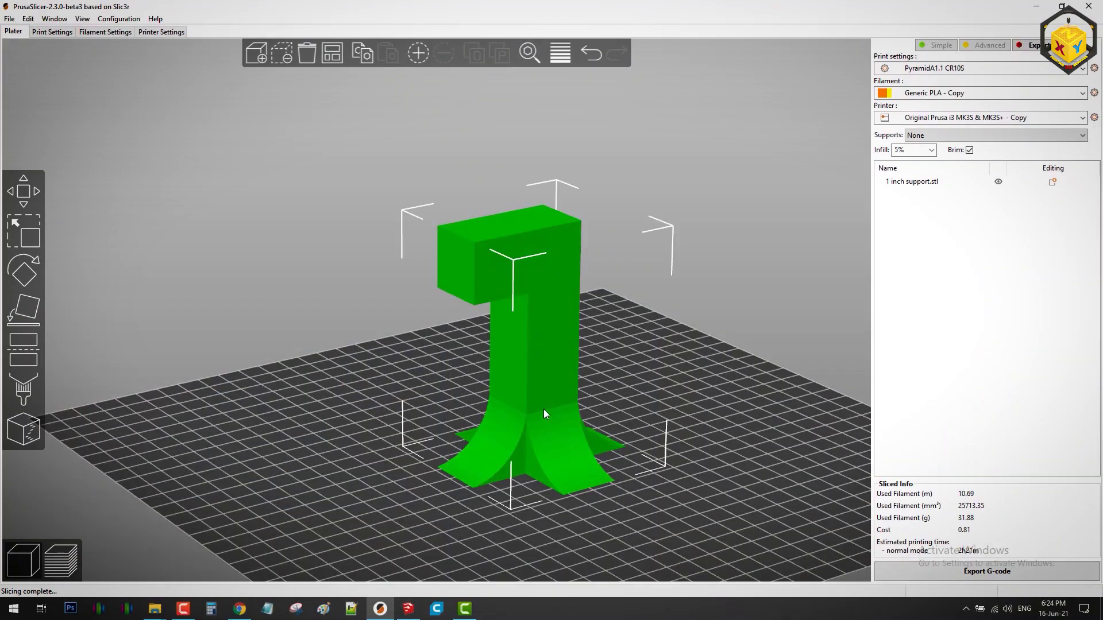
Add a box part to the 1 inch support model and size it 25 × 25 × 3.5 mm
right_click(540, 406)
mouse_move(603, 302)
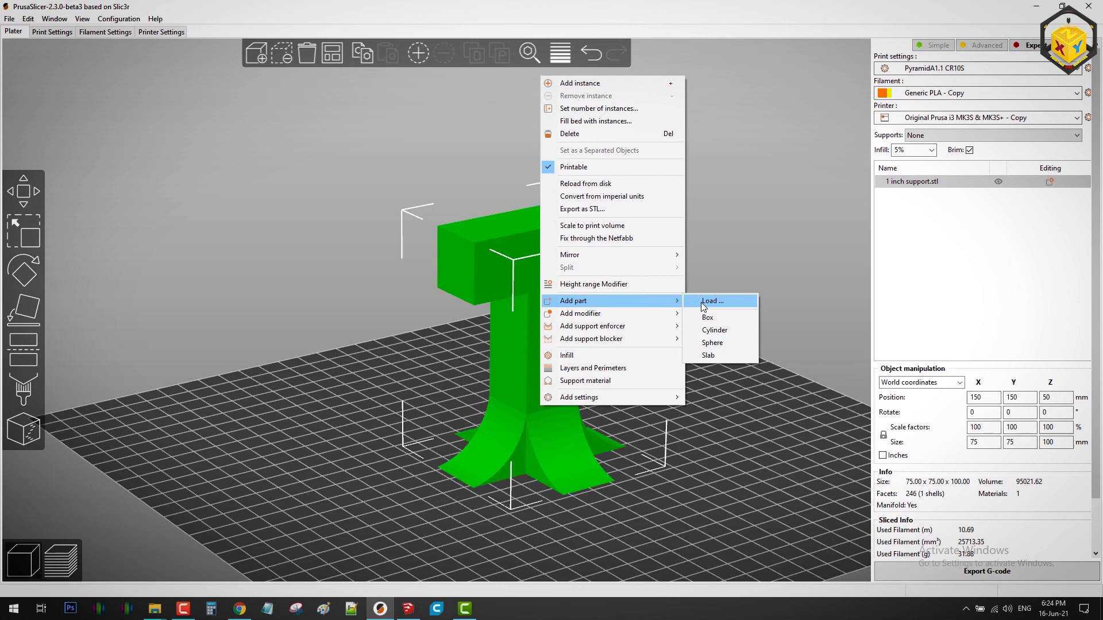
left_click(721, 319)
left_click(953, 536)
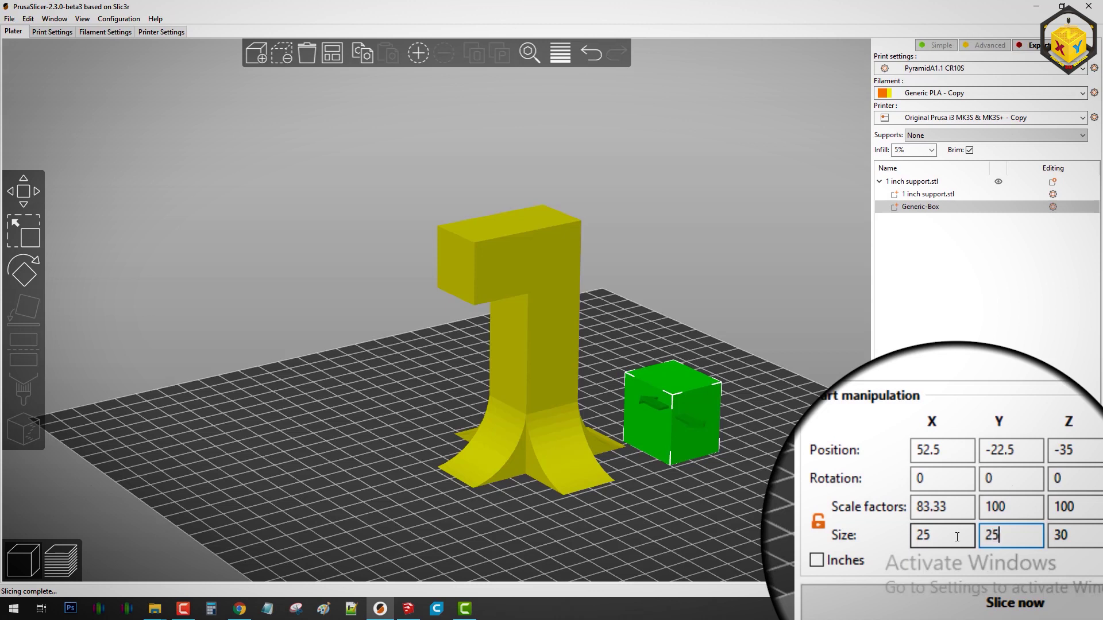
left_click(1074, 536)
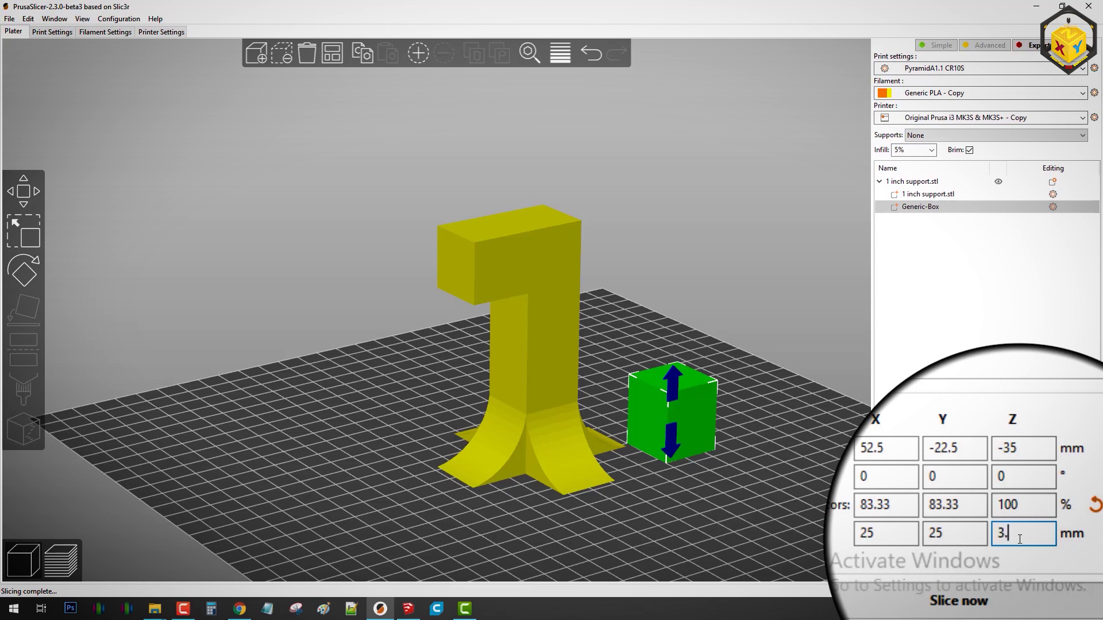
type("5")
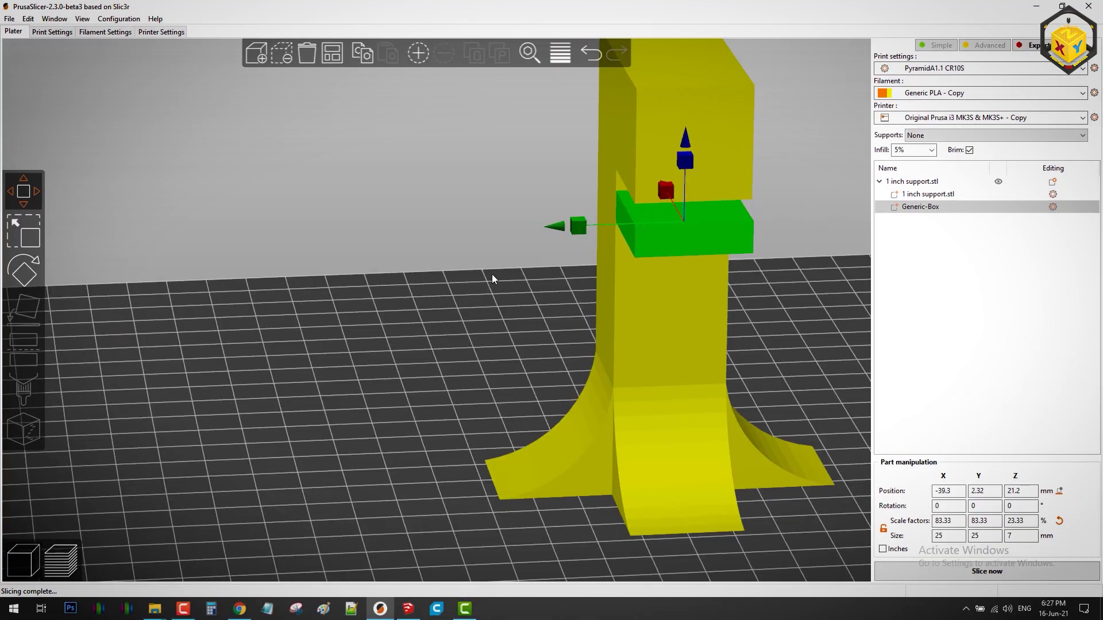
Move the generic box along Y to align it with the faces of the overhang above it
left_click_drag(494, 227, 495, 215)
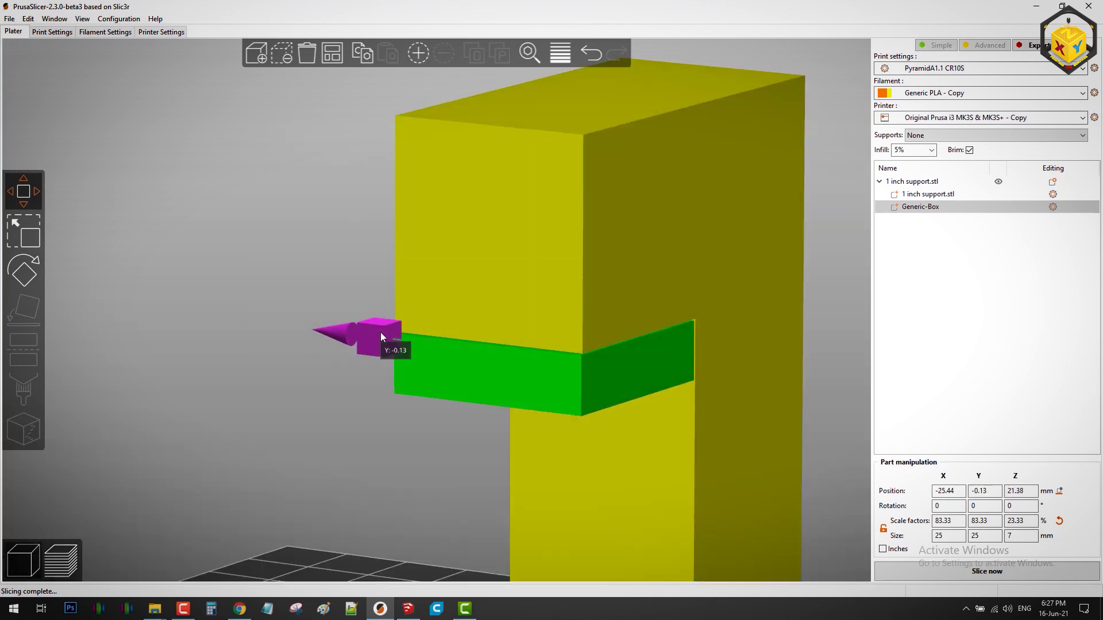
left_click_drag(380, 332, 354, 344)
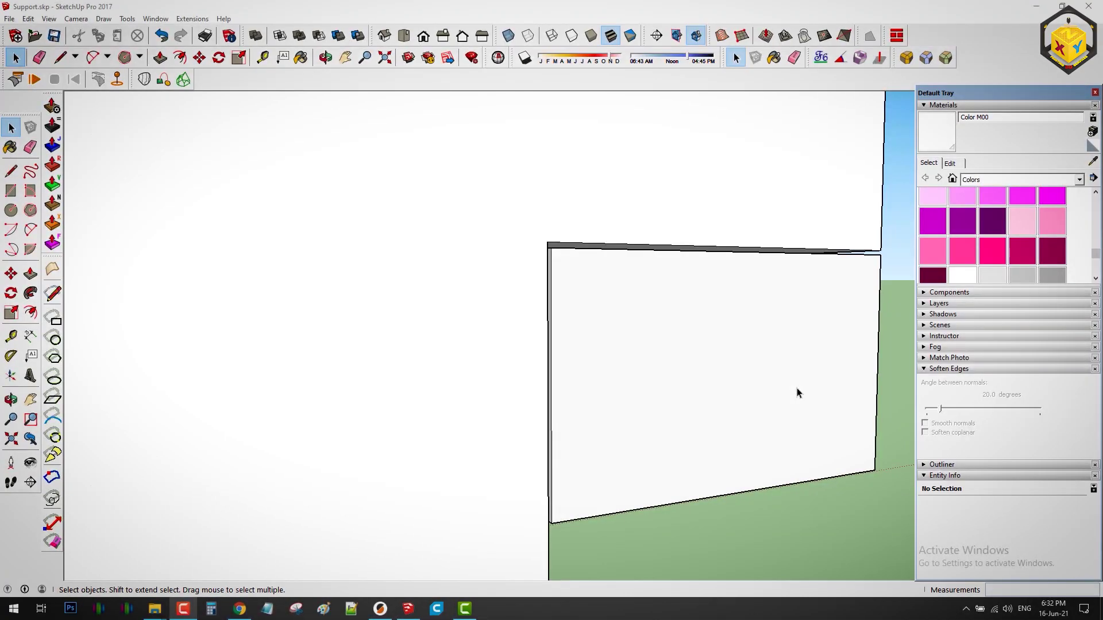
middle_click_drag(793, 389, 193, 393)
middle_click_drag(597, 380, 335, 374)
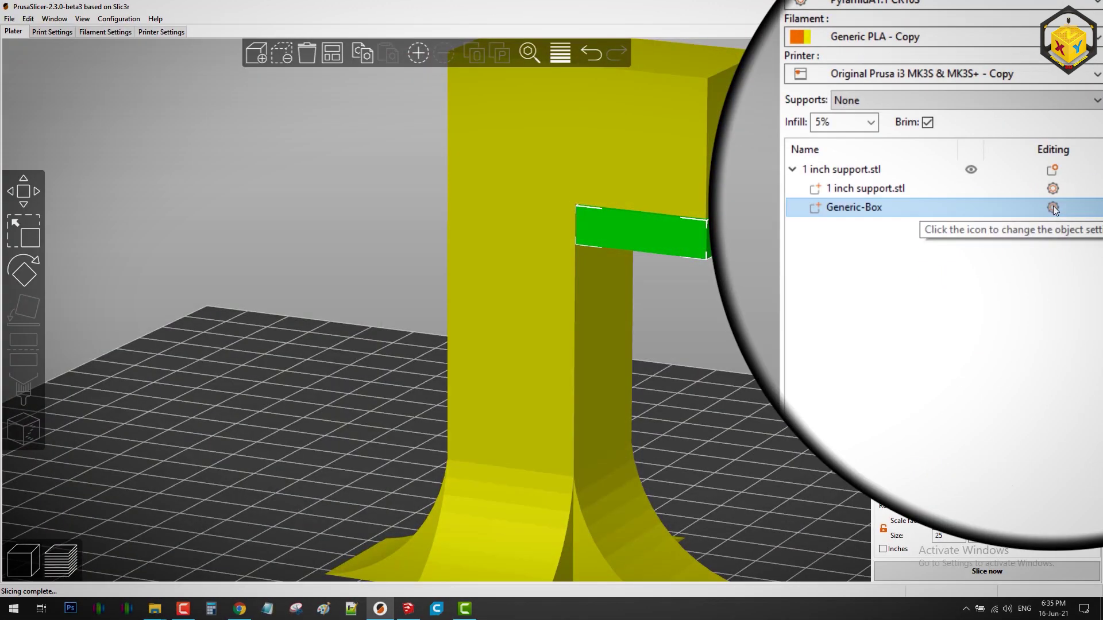
Add Layers and Perimeters overrides to the generic box, with 0 perimeters and 3 top solid layers
left_click(1053, 206)
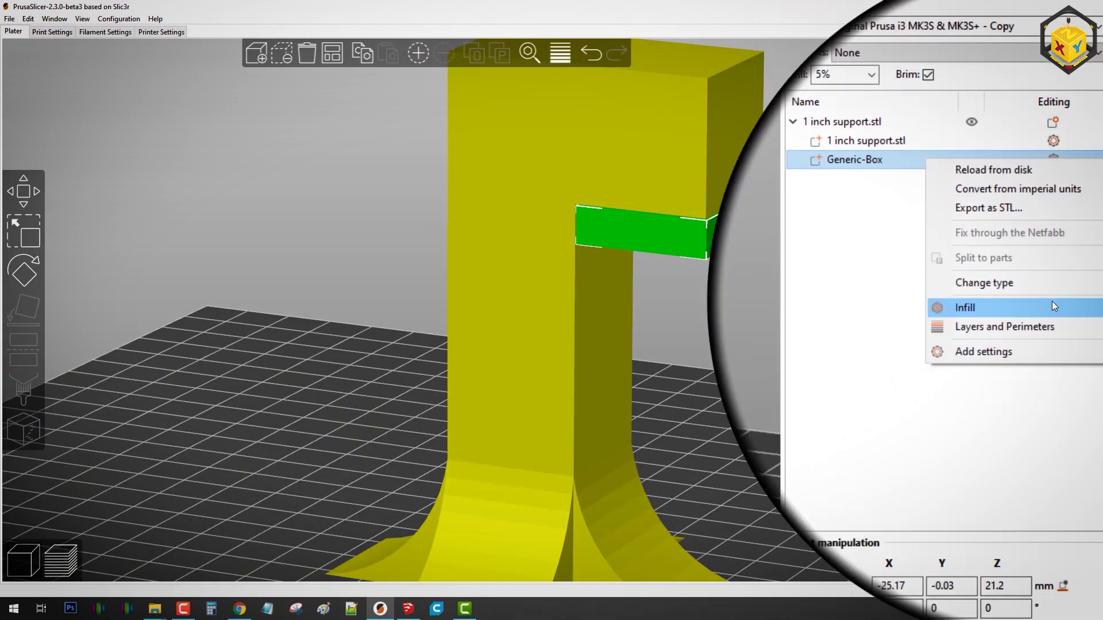
left_click(1052, 323)
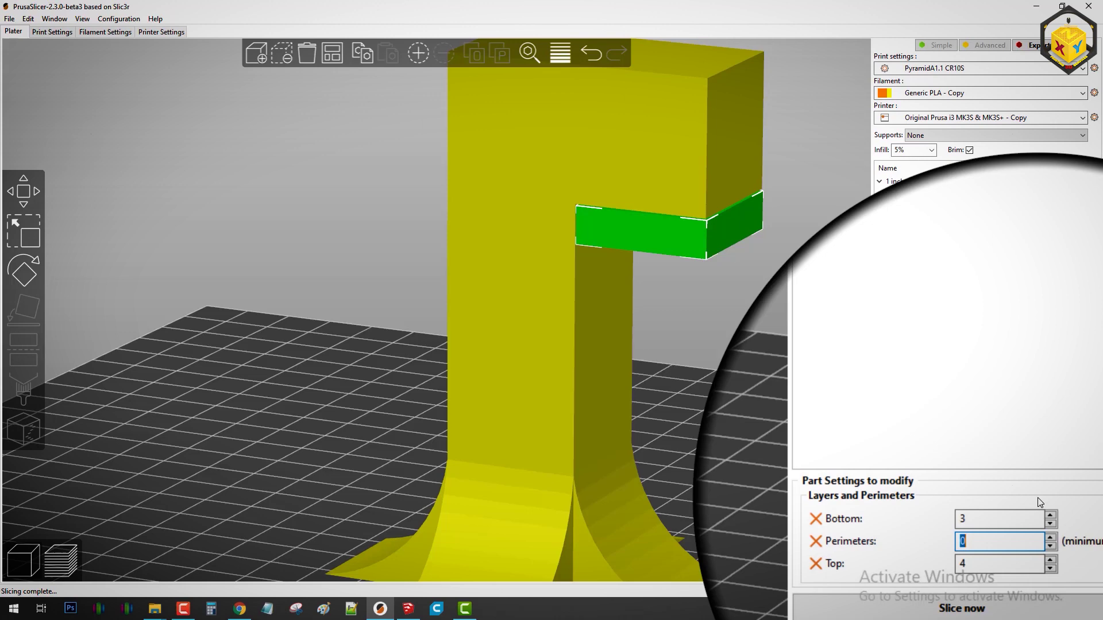
left_click(961, 218)
left_click(1047, 540)
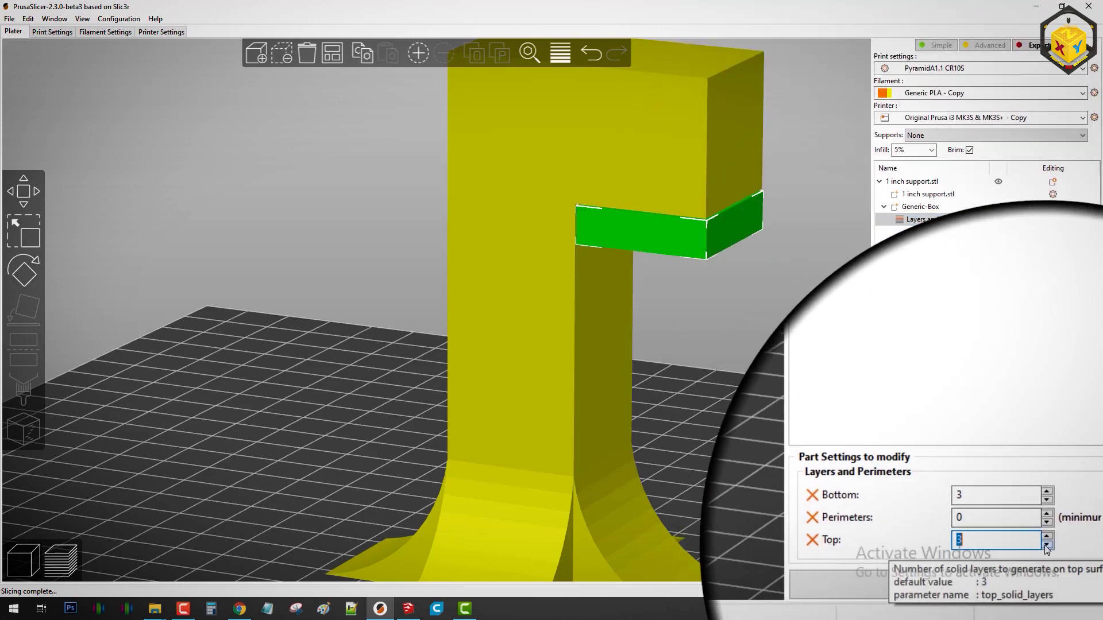
Add an Infill override to the generic box with a fill density of 0%, and slice the model
left_click(1052, 205)
left_click(1028, 310)
left_click(1049, 454)
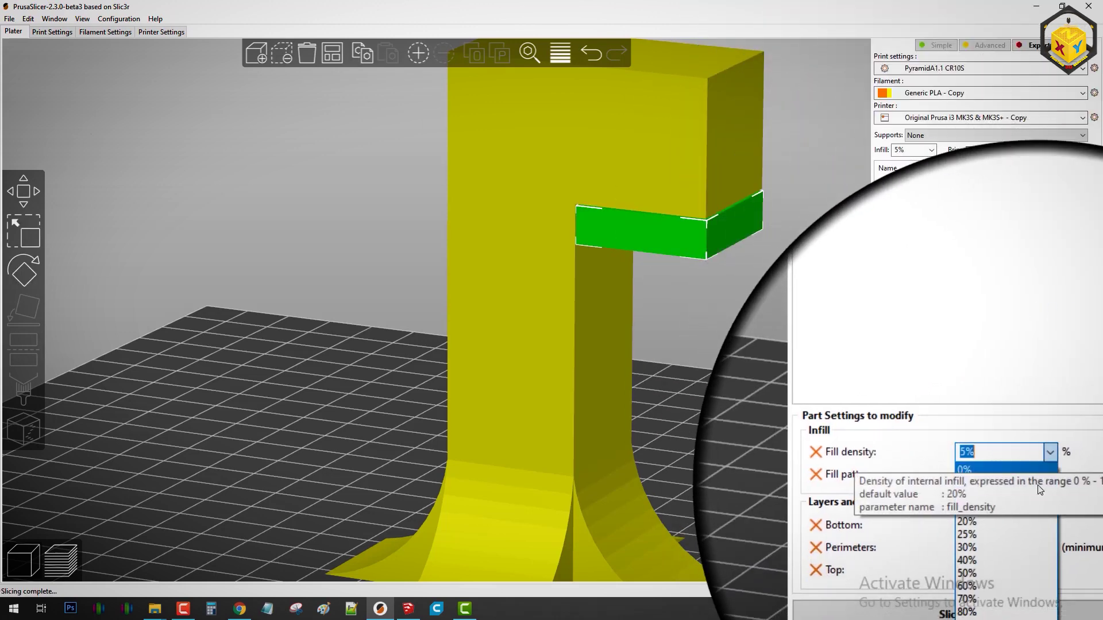
left_click(1040, 489)
key("ctrl+r")
scroll(712, 361, "up", 3)
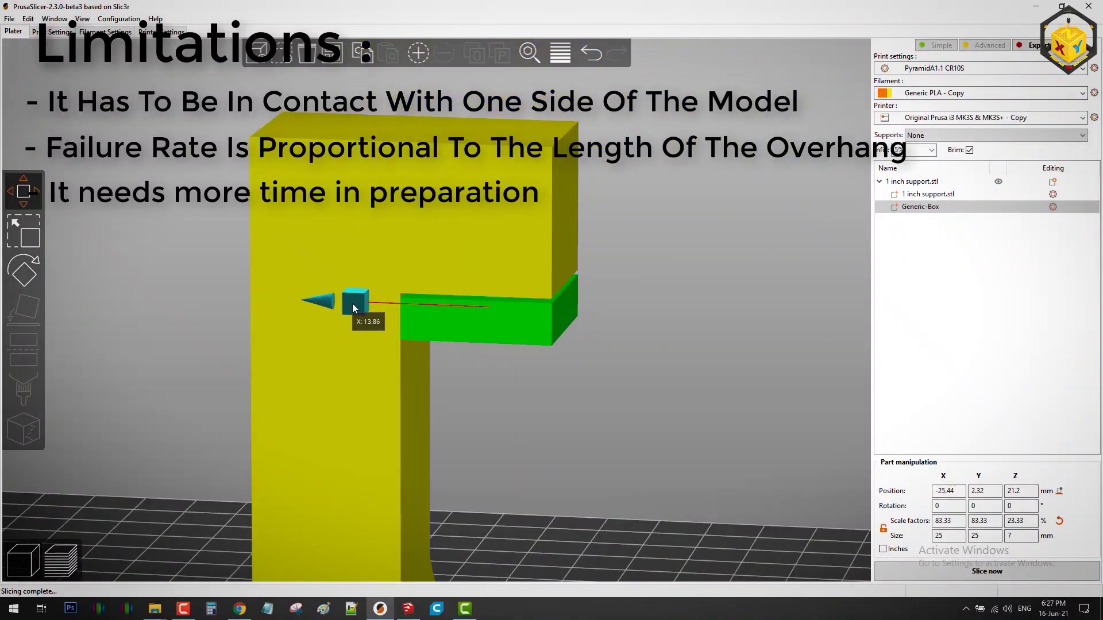
Fine-tune the generic box's position beneath the overhang to Z 21.27 mm and deselect it
scroll(556, 359, "down", 3)
left_click_drag(557, 359, 474, 435)
left_click(931, 210)
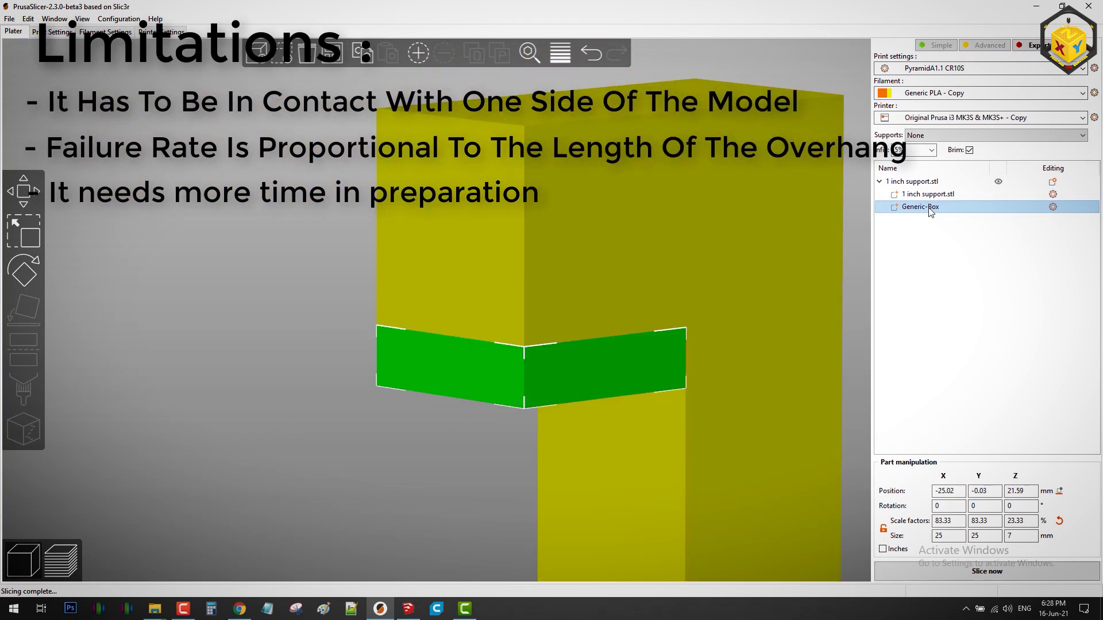
key("1")
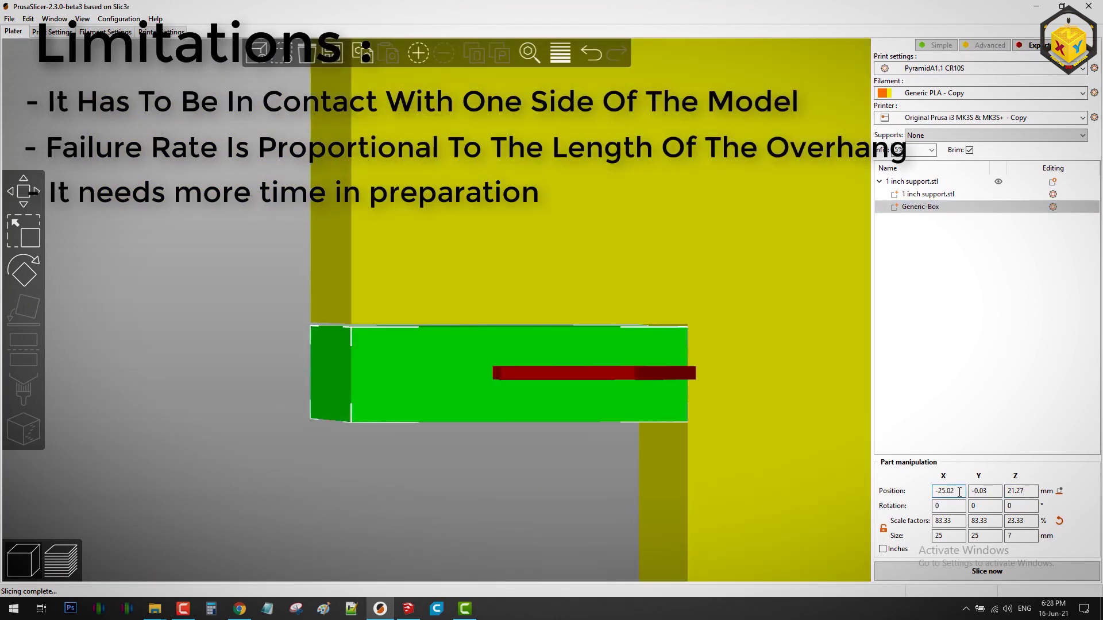
left_click(517, 513)
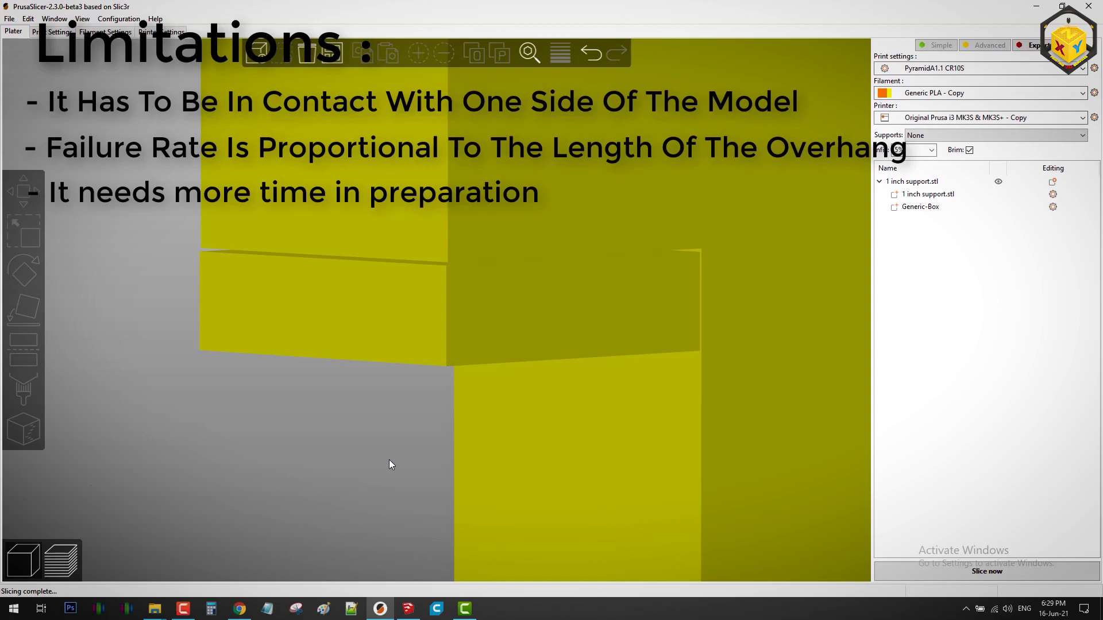